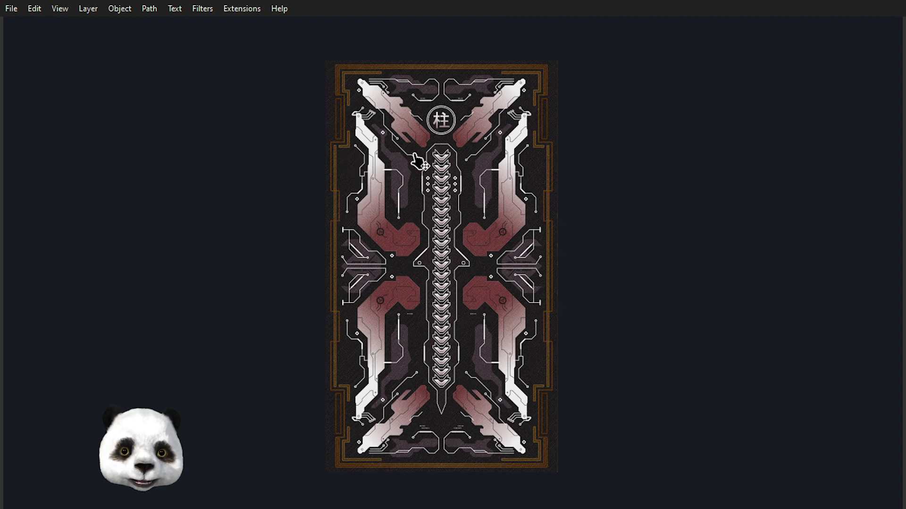
- Examine the futuristic card artwork as a whole and up close, including the emblem, wings, spine and border
scroll(421, 153, up, 1)
scroll(433, 126, up, 2)
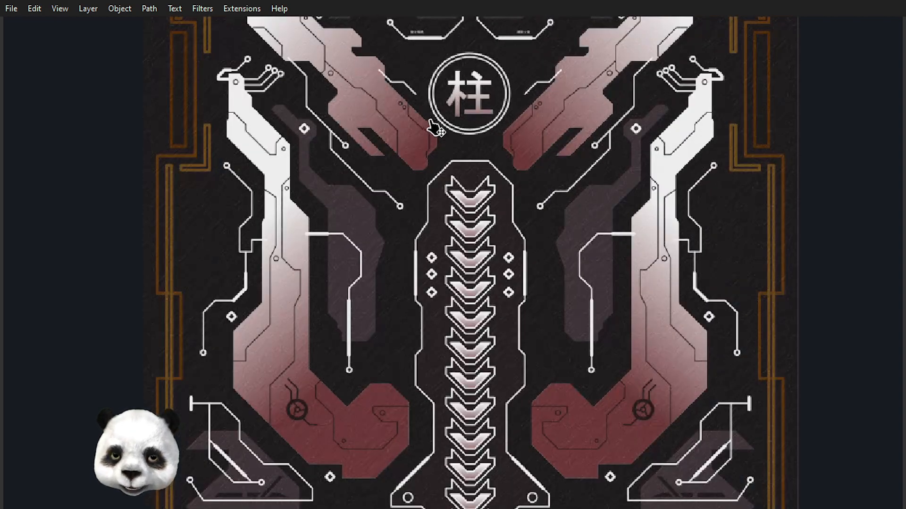
scroll(434, 141, down, 1)
scroll(326, 136, up, 3)
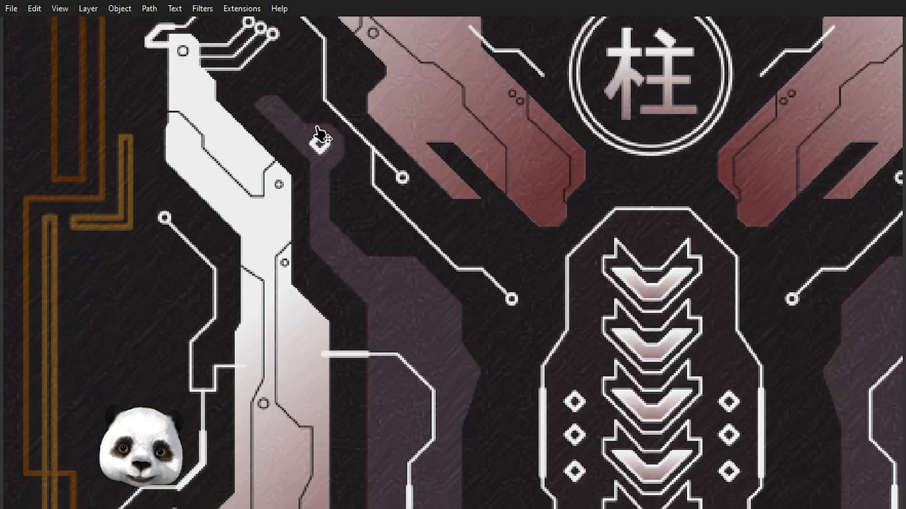
scroll(538, 207, down, 4)
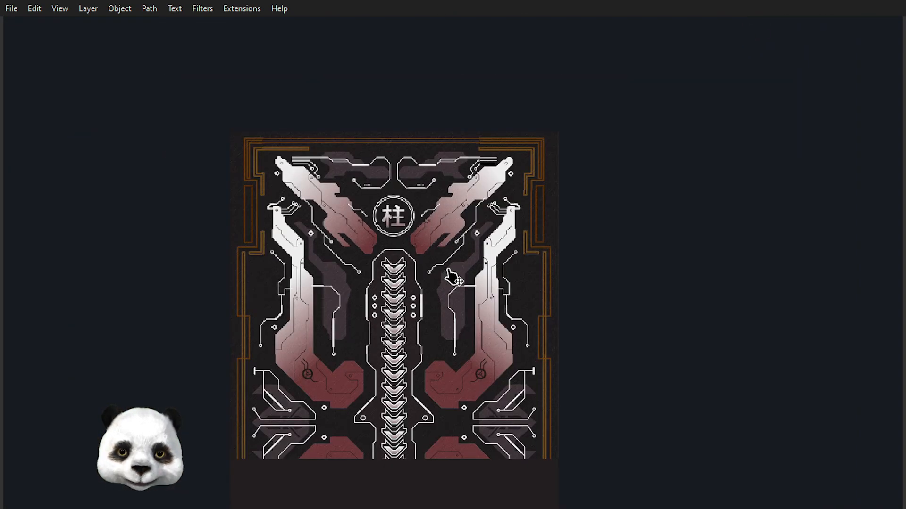
scroll(455, 286, down, 5)
scroll(450, 290, down, 1)
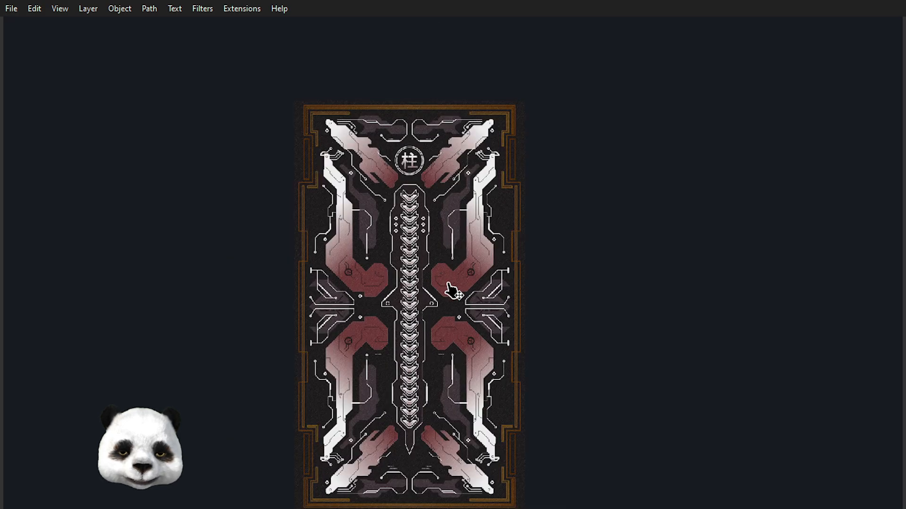
scroll(449, 299, up, 1)
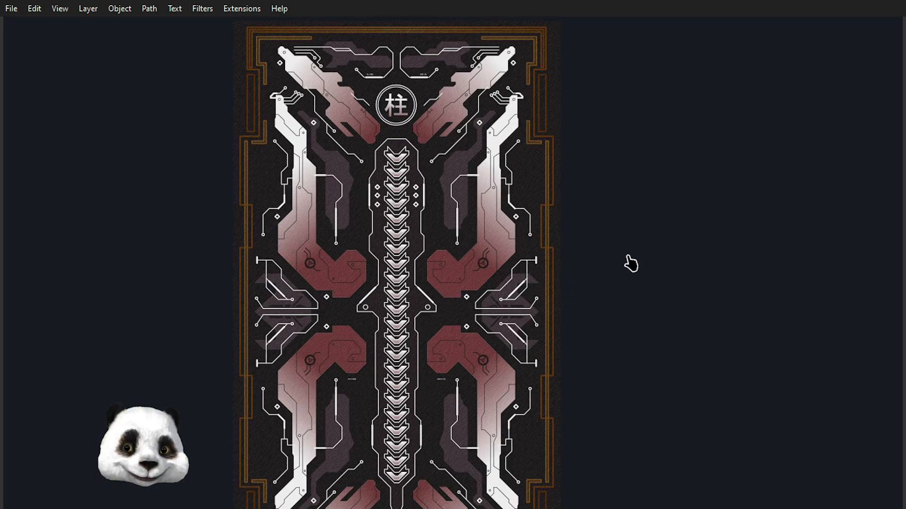
scroll(366, 54, up, 3)
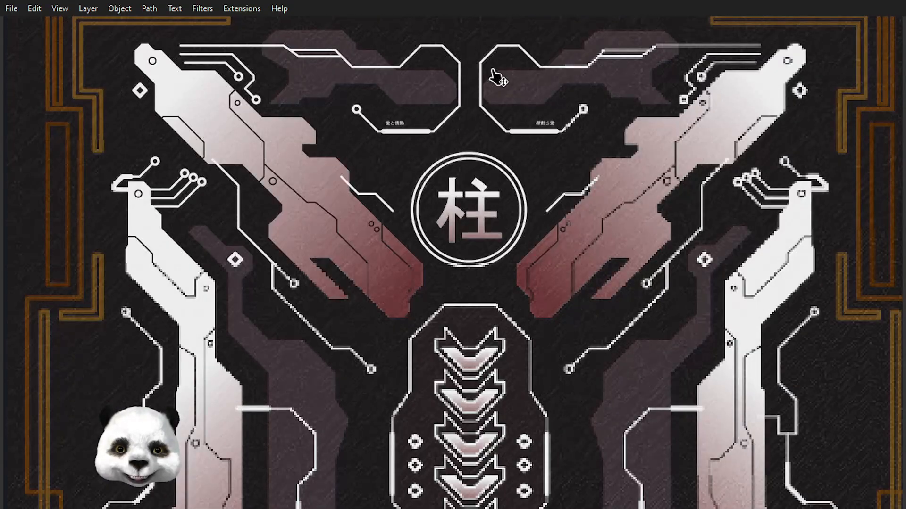
scroll(586, 142, down, 2)
scroll(609, 194, up, 1)
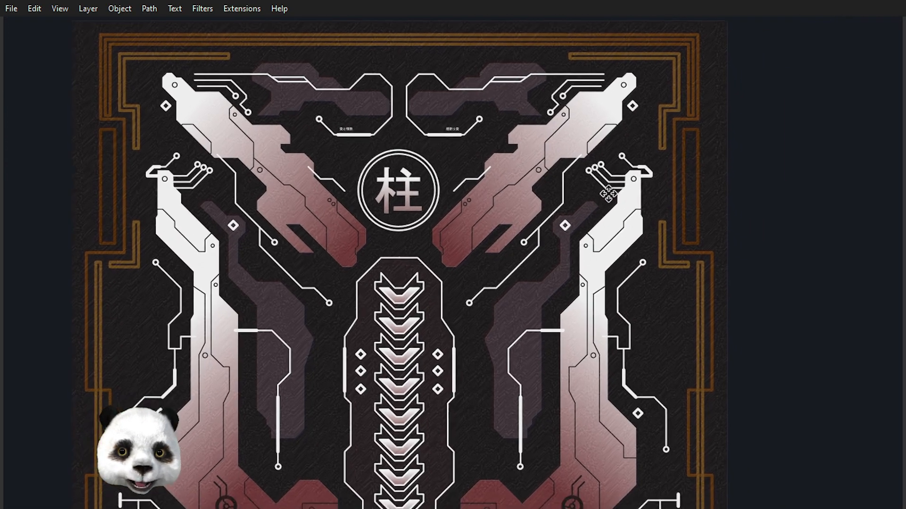
drag(608, 194, 605, 189)
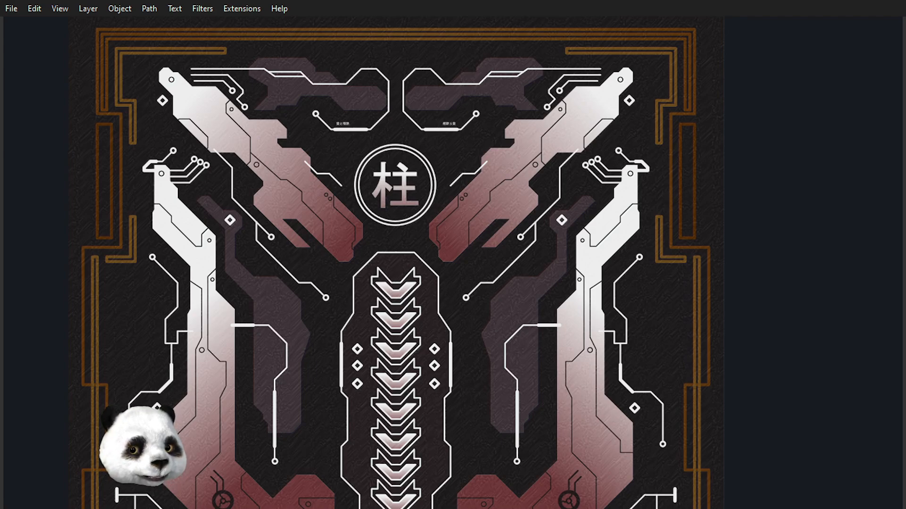
- Correct the spelling of the effect group's name in the Over Effects layer to Chromatic Aberration
drag(905, 63, 701, 40)
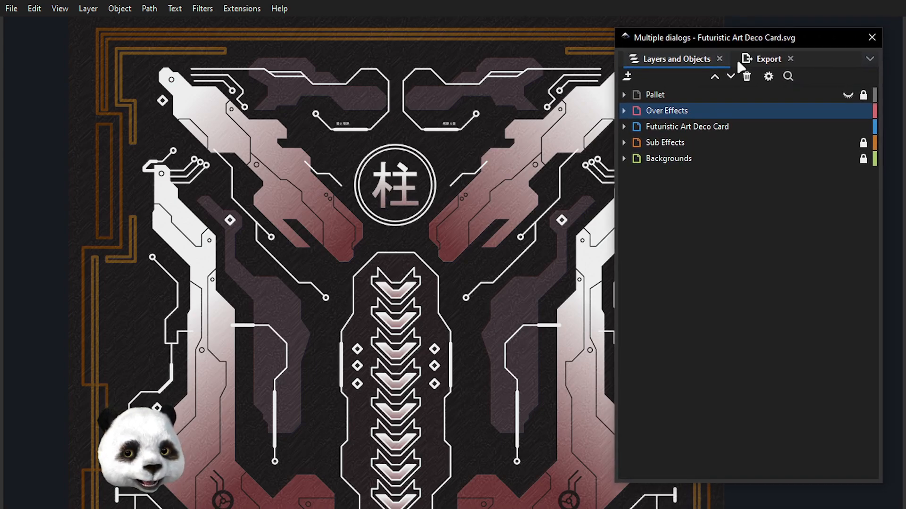
click(623, 111)
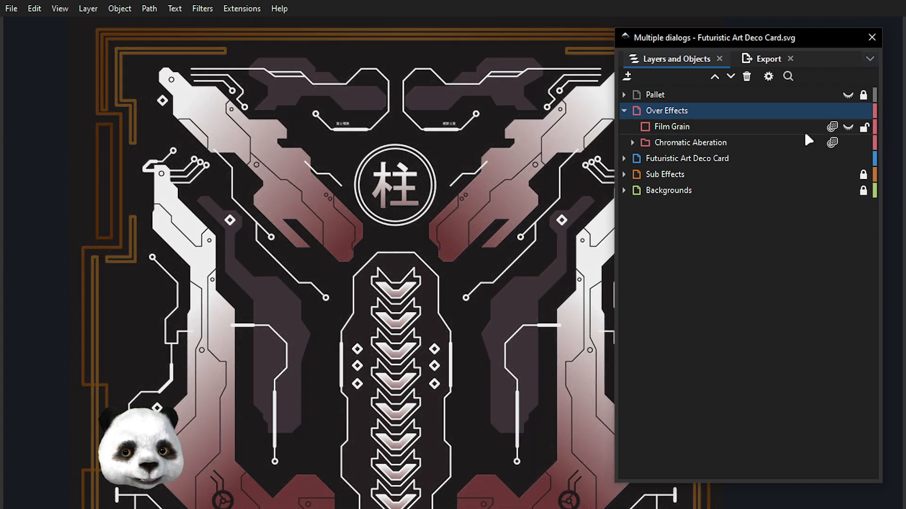
click(673, 145)
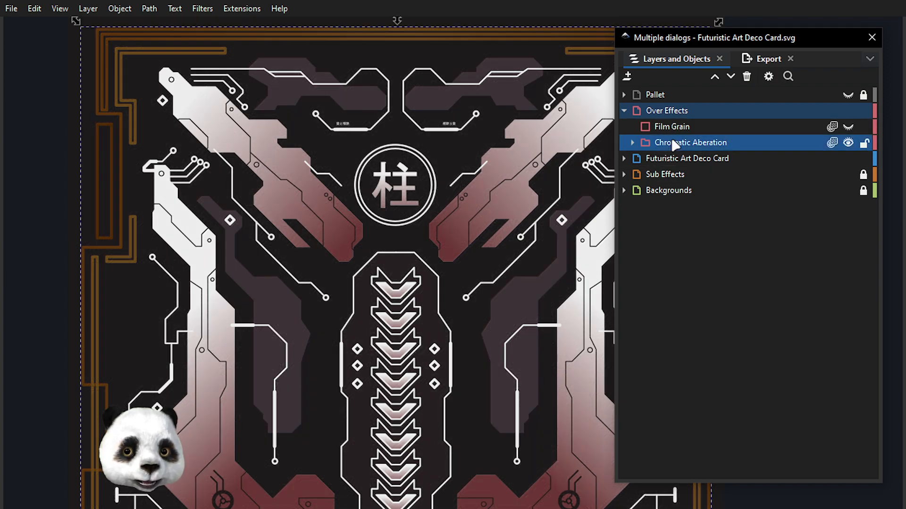
double_click(710, 146)
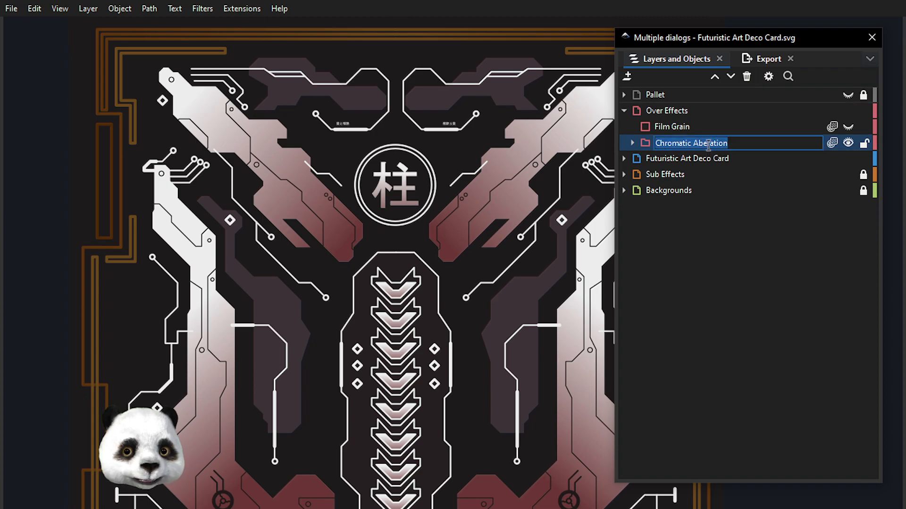
click(708, 145)
text(r)
key(Return)
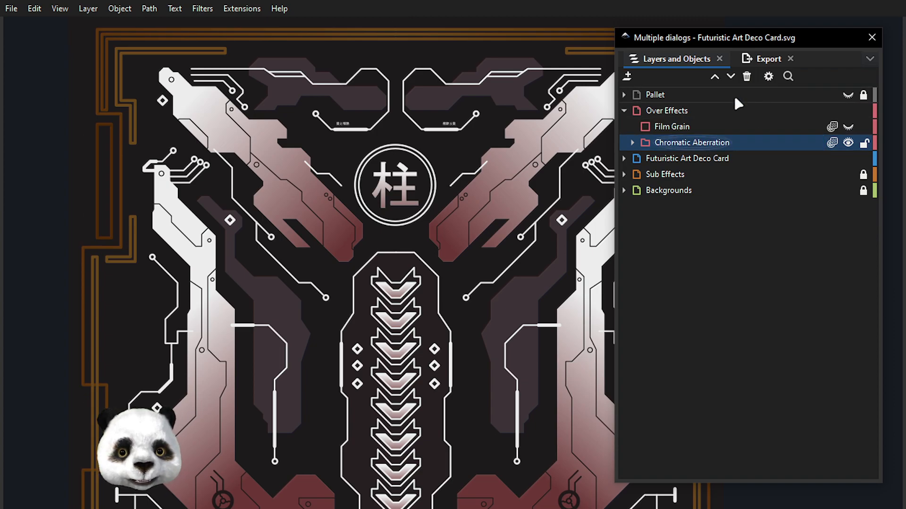
- Expand the Chromatic Aberration group to show its R, G and B images, and select the group
click(632, 142)
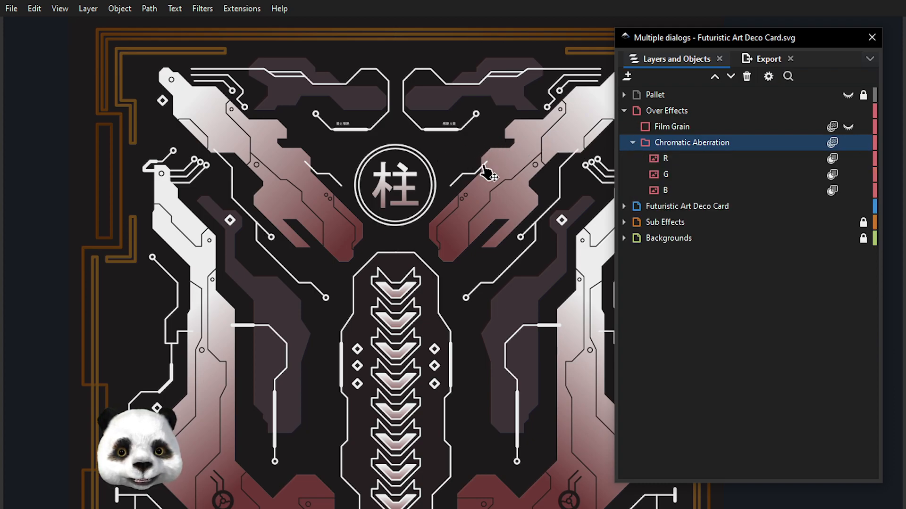
drag(687, 47, 717, 36)
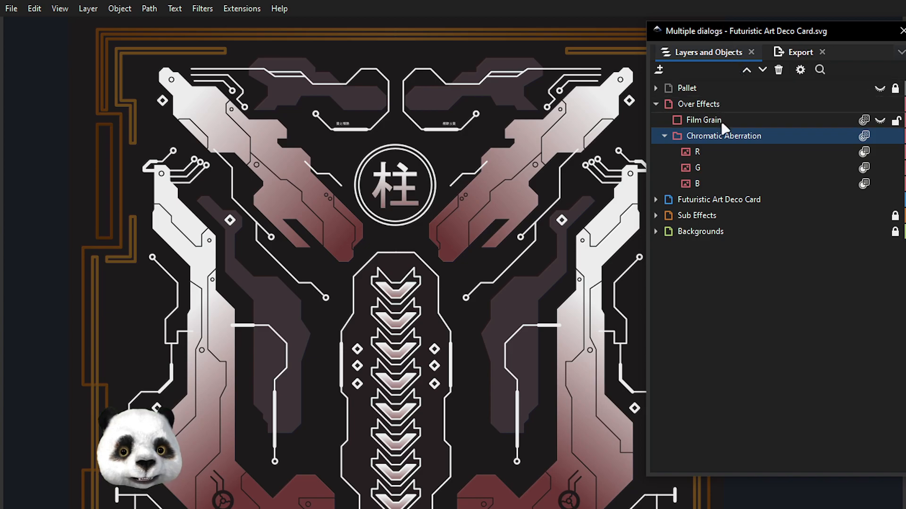
click(720, 136)
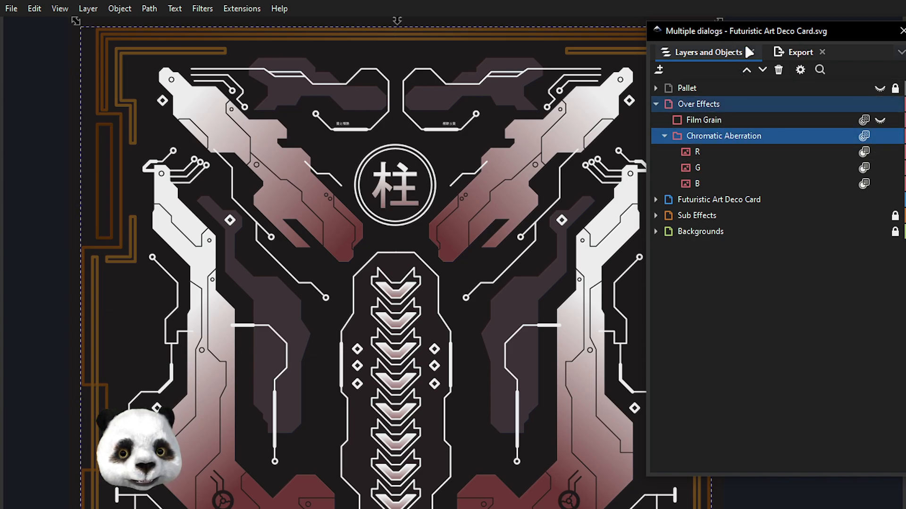
drag(750, 36, 704, 46)
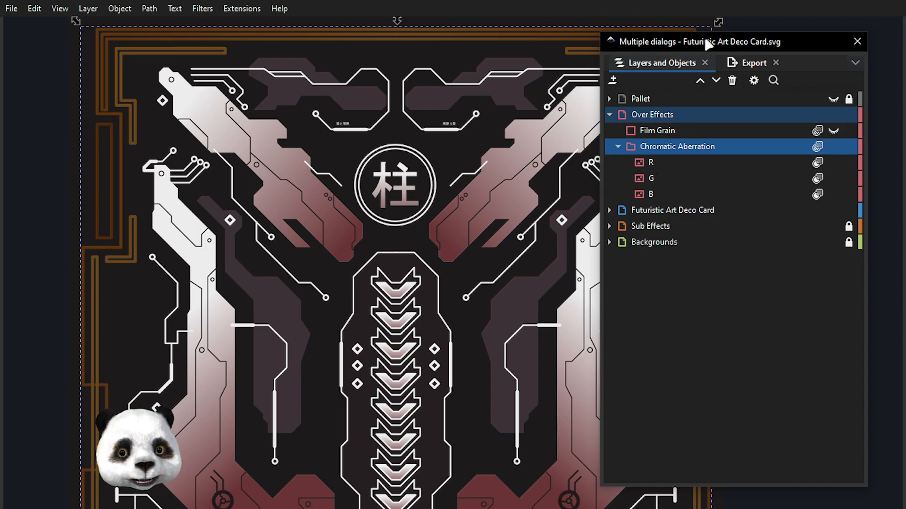
- Examine the colour fringes along the artwork's edges up close, and compare them with the whole card
drag(706, 42, 905, 45)
scroll(598, 220, up, 6)
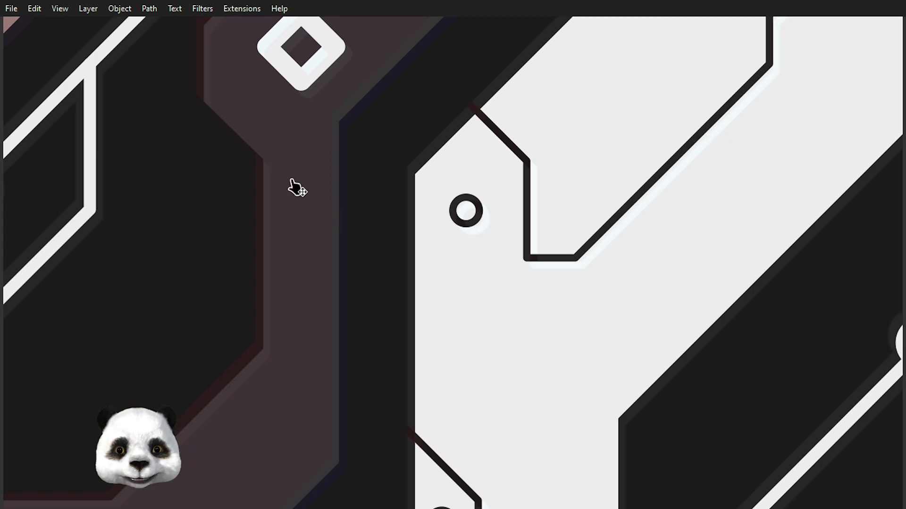
ctrl+scroll(293, 188, down, 6)
drag(292, 215, 562, 214)
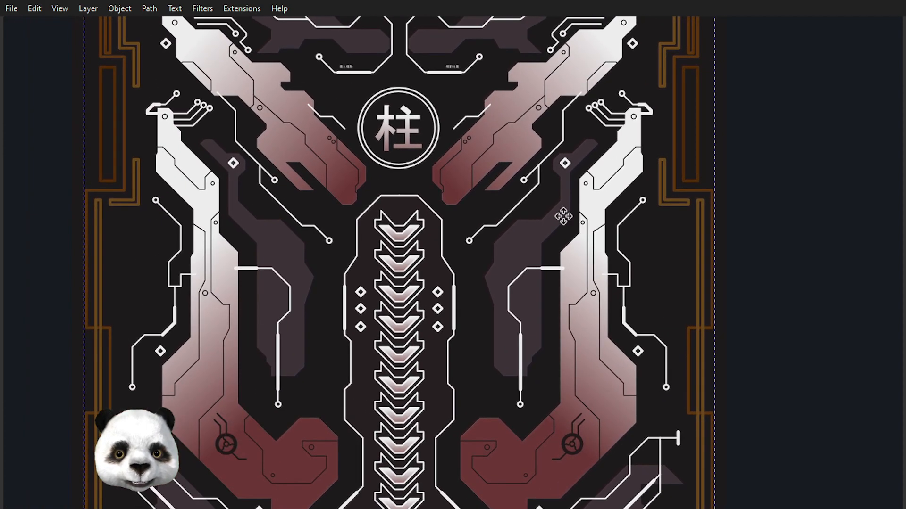
drag(905, 92, 659, 70)
scroll(430, 169, down, 5)
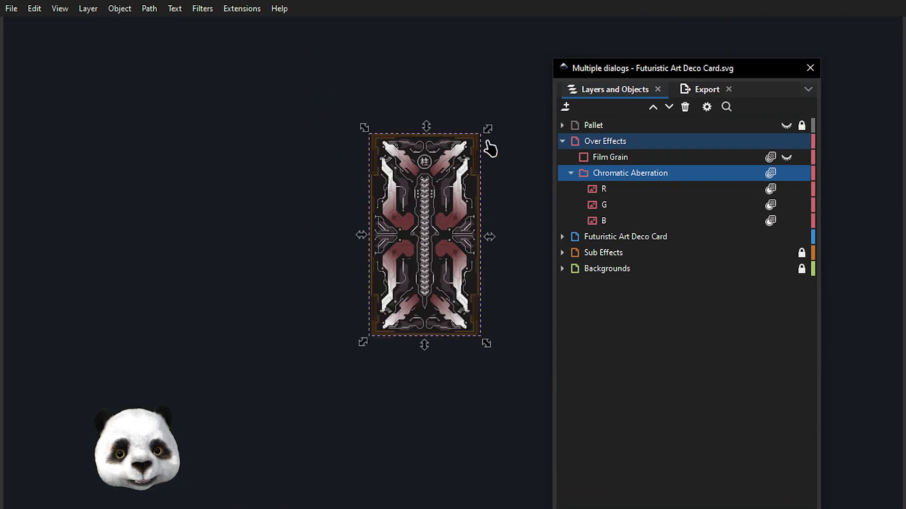
ctrl+scroll(467, 204, up, 3)
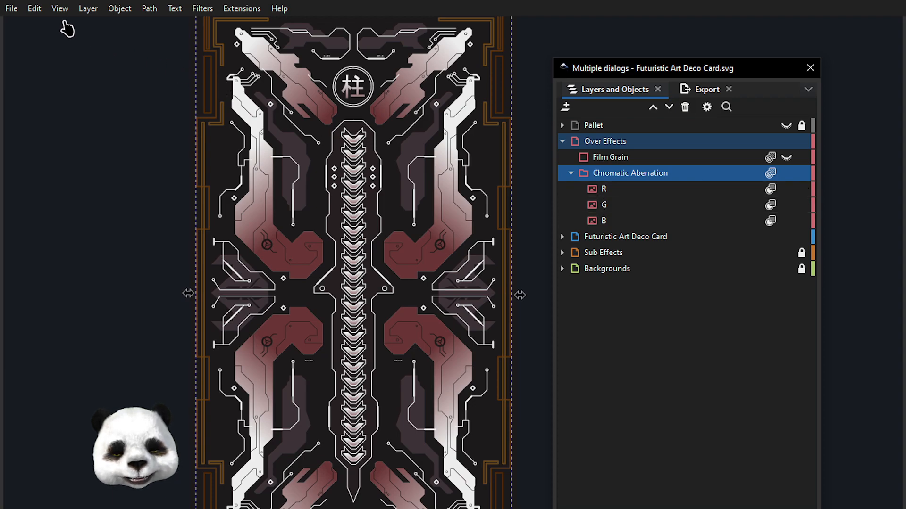
click(36, 10)
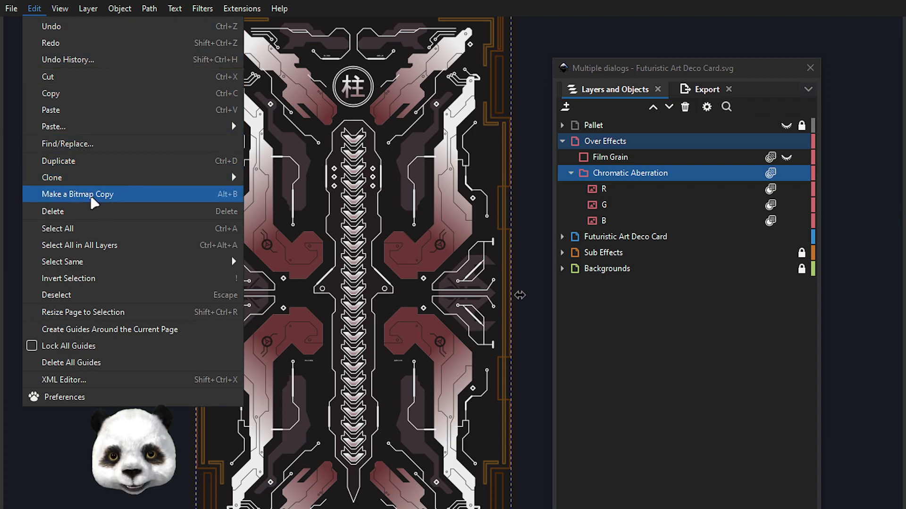
click(604, 70)
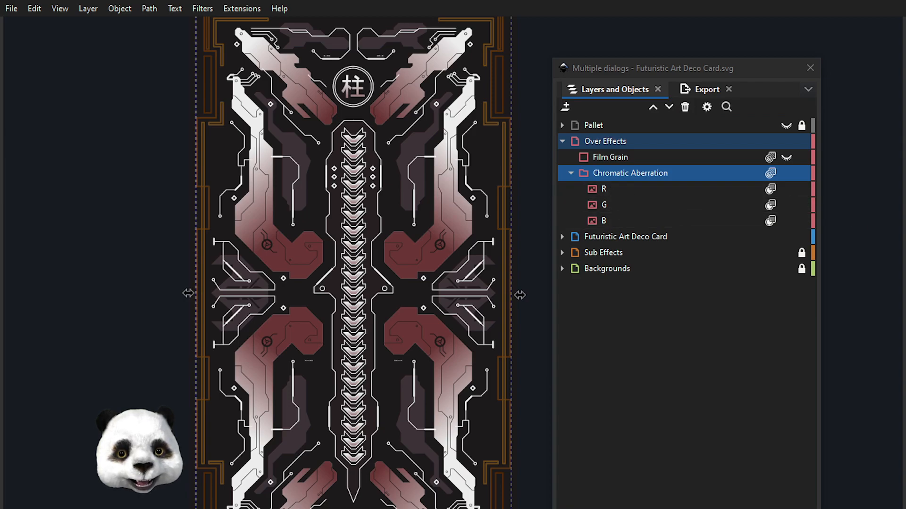
- Select the Chromatic Aberration group within the Over Effects layer and check its blend mode and opacity
click(608, 146)
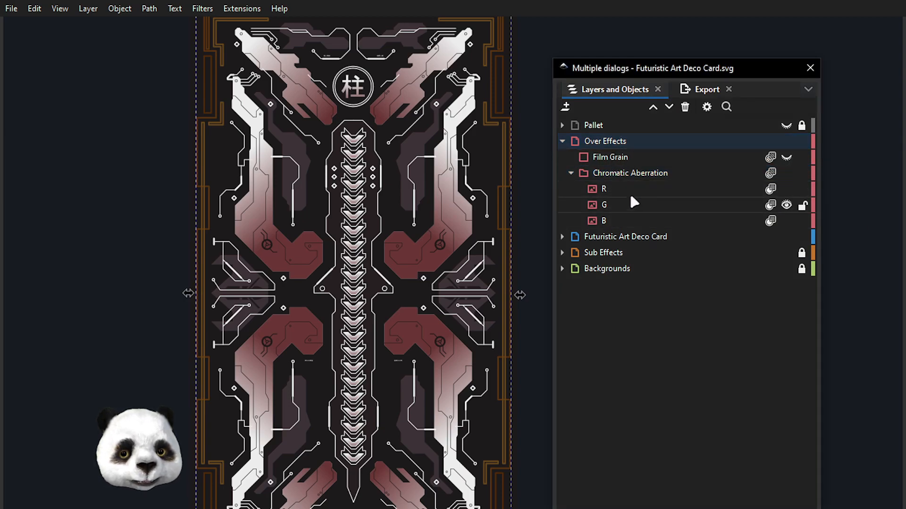
click(614, 142)
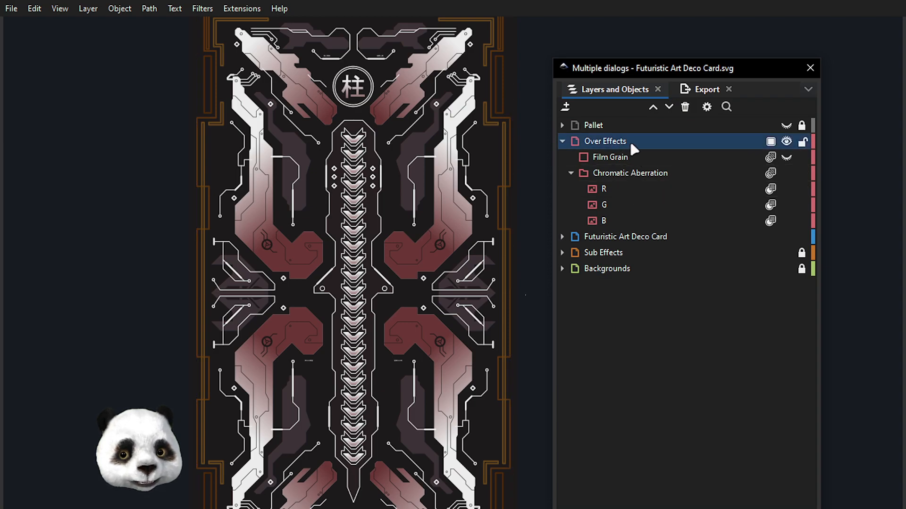
click(608, 177)
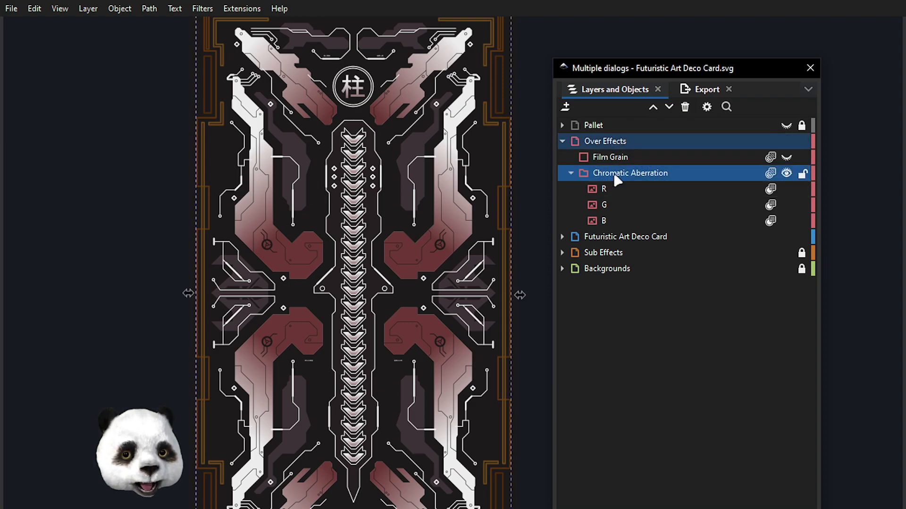
key(ctrl+shift+f)
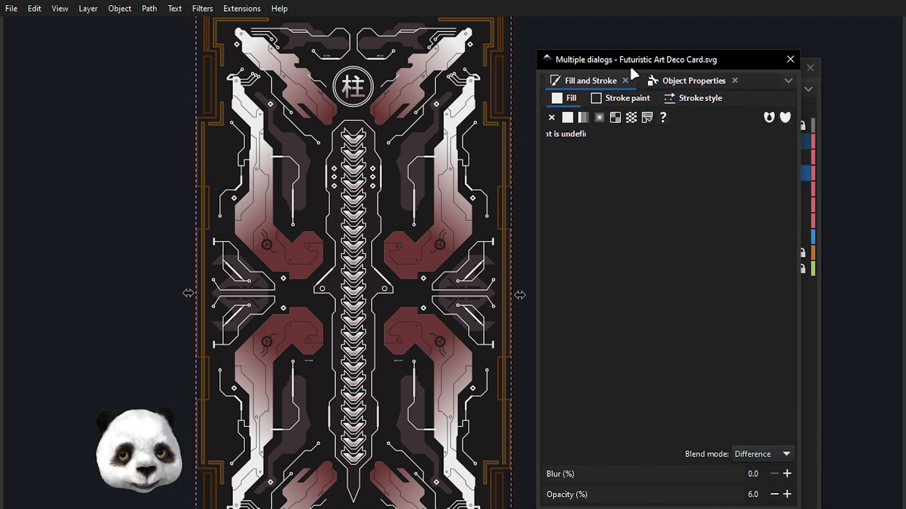
drag(631, 69, 905, 61)
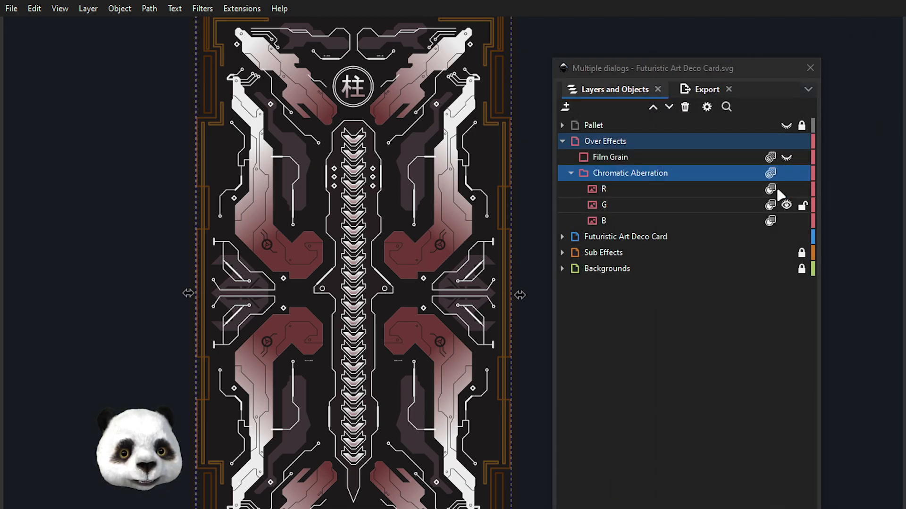
- Toggle the Chromatic Aberration group's visibility to compare the card with and without the effect
click(784, 173)
click(785, 174)
click(784, 173)
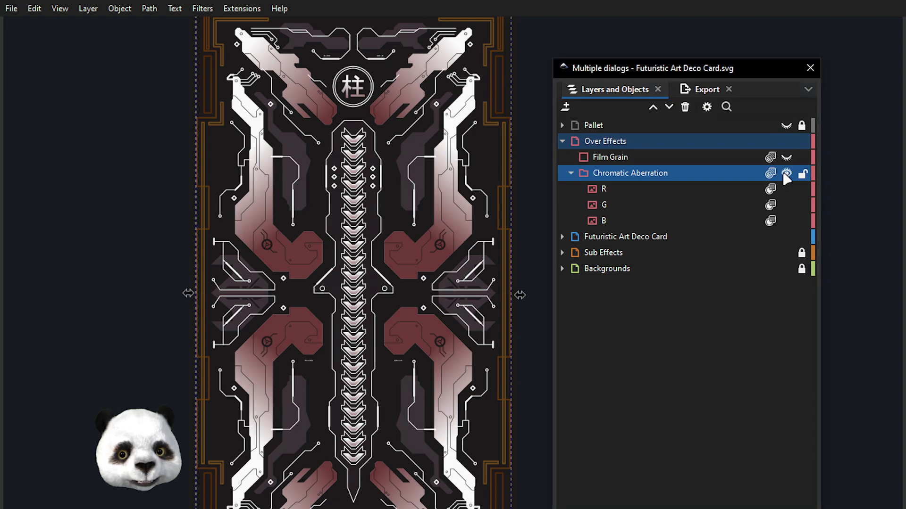
click(784, 173)
click(784, 174)
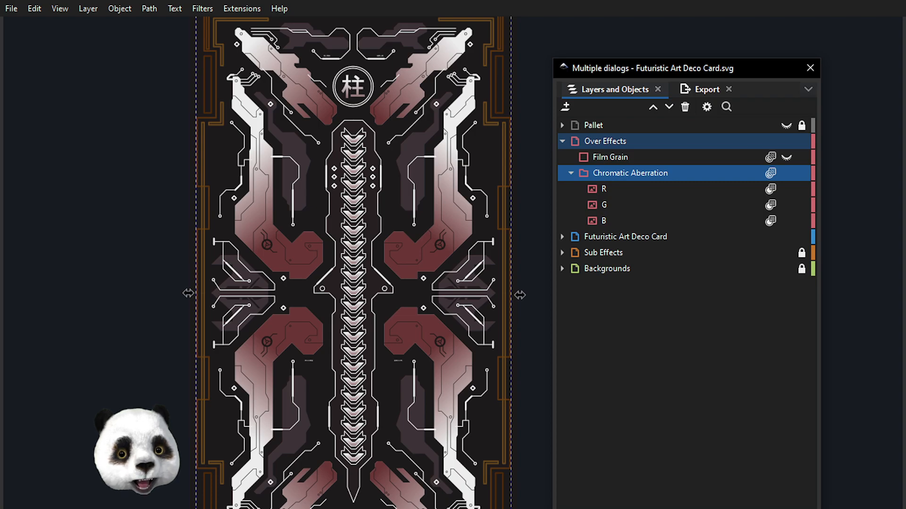
- Raise the Chromatic Aberration group's opacity to 100%, reduce it to 30%, and inspect the colour fringes at that strength
key(ctrl+shift+f)
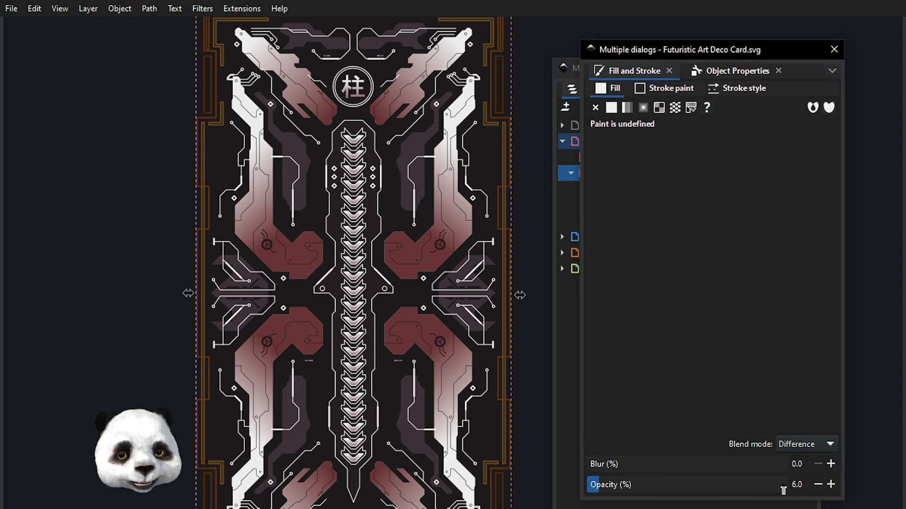
mouse_move(627, 51)
mouse_down()
mouse_move(659, 49)
mouse_move(664, 59)
mouse_move(653, 40)
mouse_up()
drag(677, 472, 855, 472)
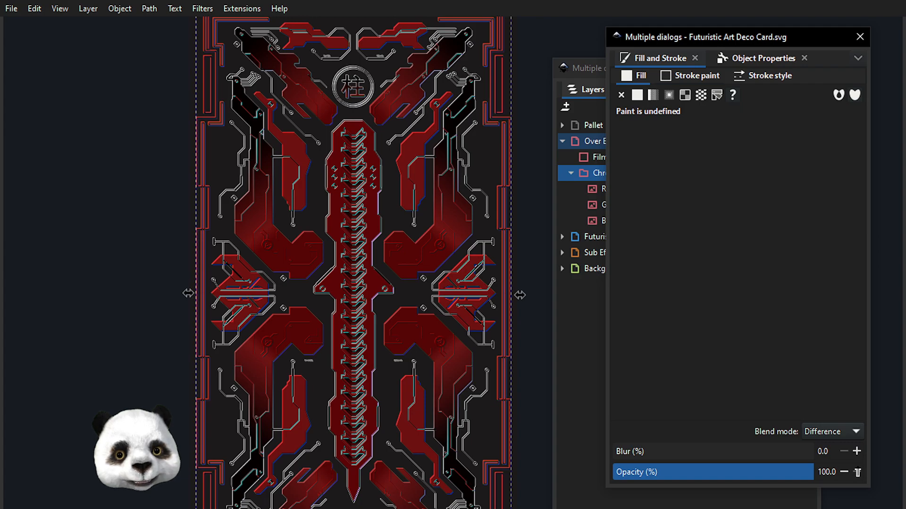
drag(807, 473, 674, 474)
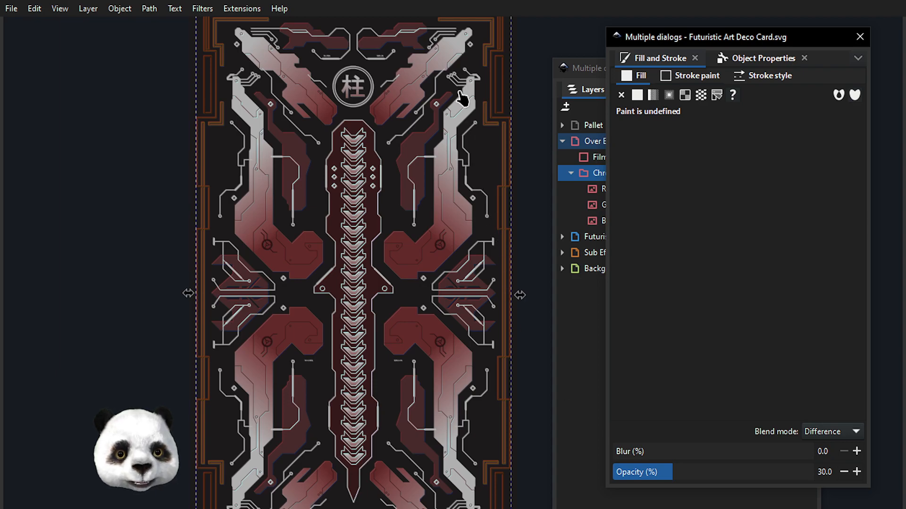
scroll(427, 124, up, 4)
scroll(475, 146, up, 3)
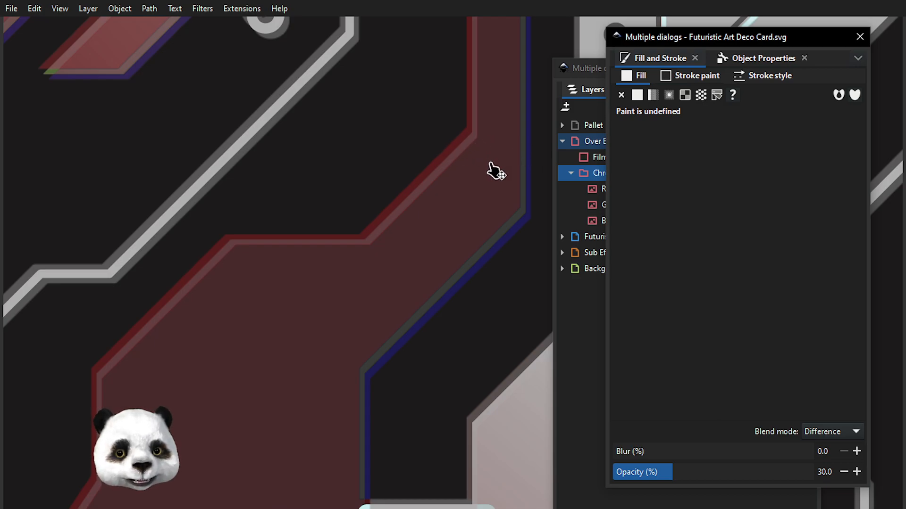
scroll(464, 188, down, 2)
scroll(462, 193, down, 3)
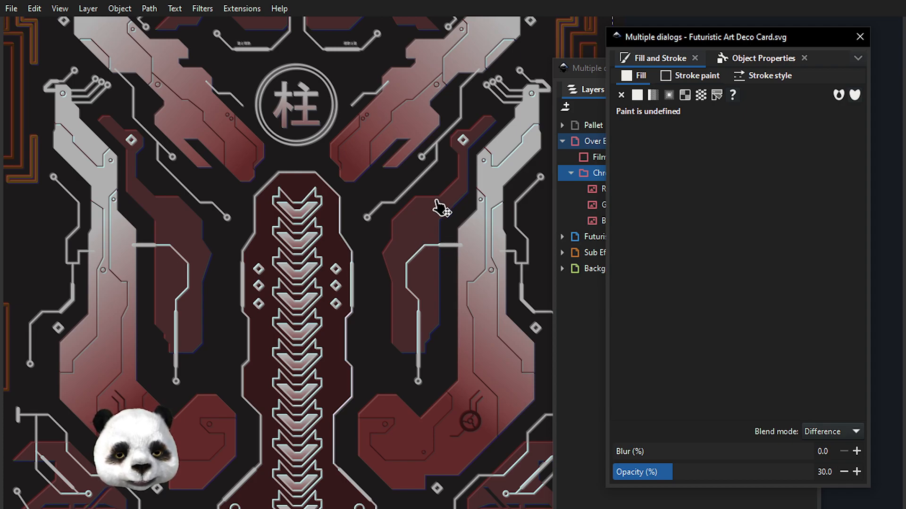
- Inspect the colour fringes along the artwork's edges up close at the current opacity, and compare them with the wider card
drag(657, 37, 905, 45)
scroll(476, 141, up, 3)
drag(512, 183, 225, 224)
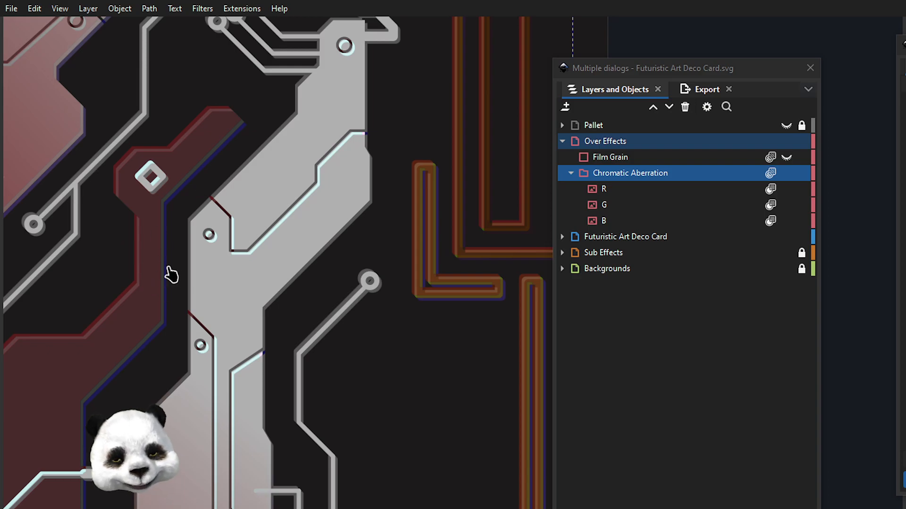
scroll(154, 283, down, 4)
drag(165, 300, 407, 163)
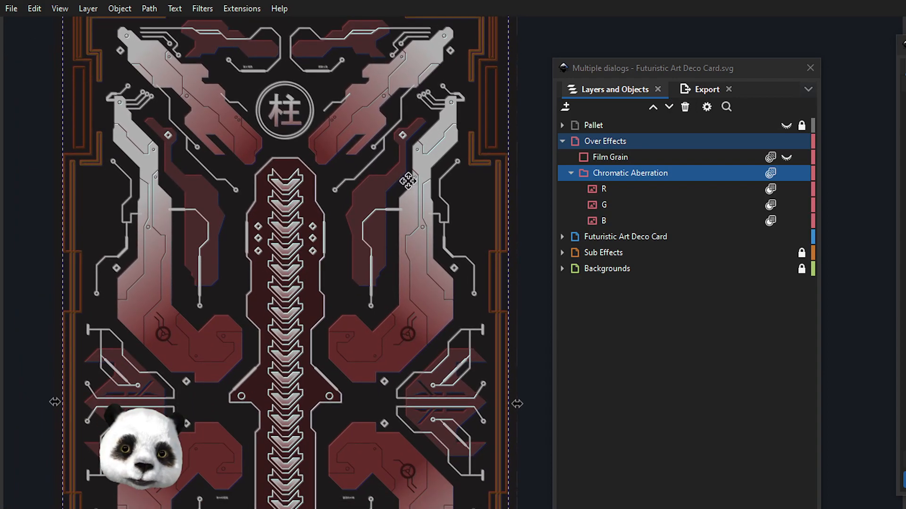
scroll(404, 203, down, 1)
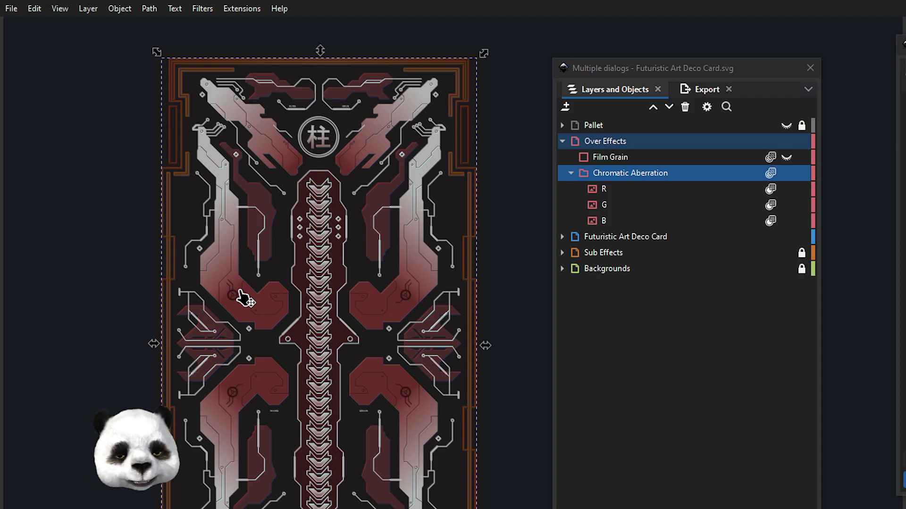
- Set the Chromatic Aberration group's opacity to 6%
drag(905, 44, 750, 49)
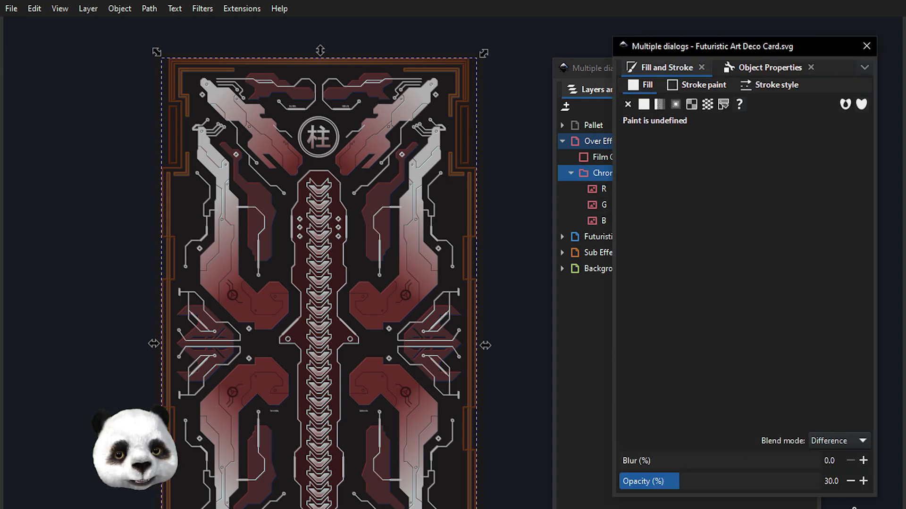
double_click(831, 481)
text(6)
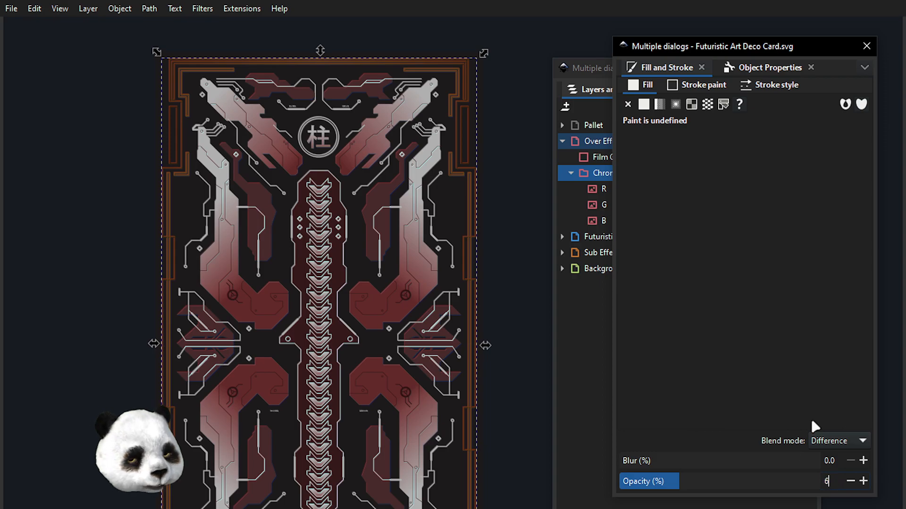
key(Return)
- Select the R image inside the Chromatic Aberration group and check its blend mode and opacity
click(587, 68)
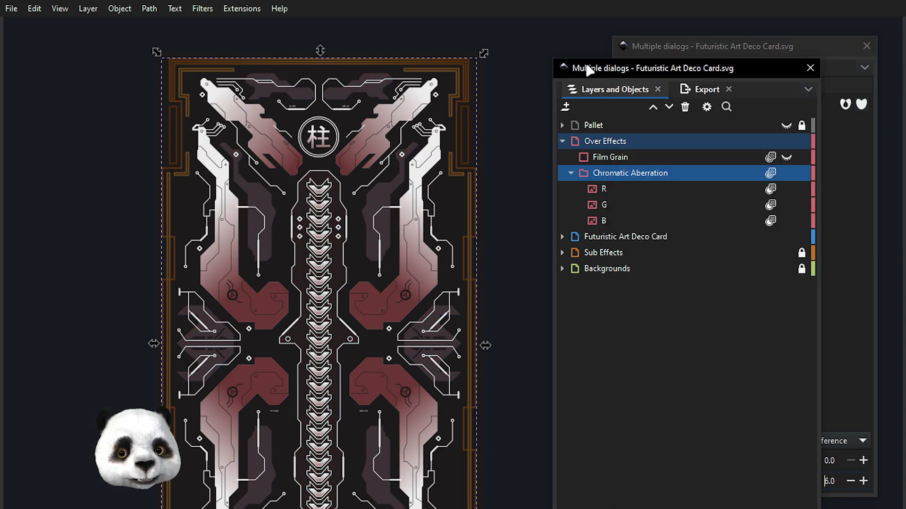
click(627, 189)
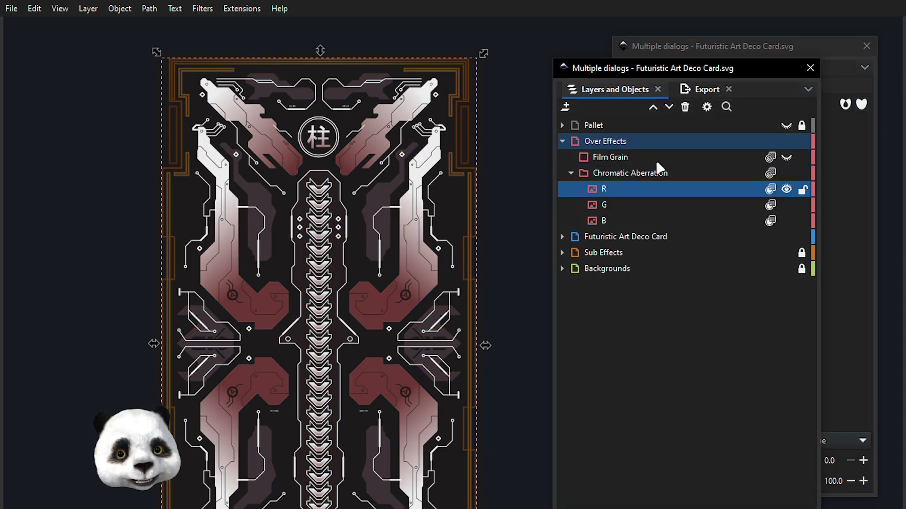
click(721, 49)
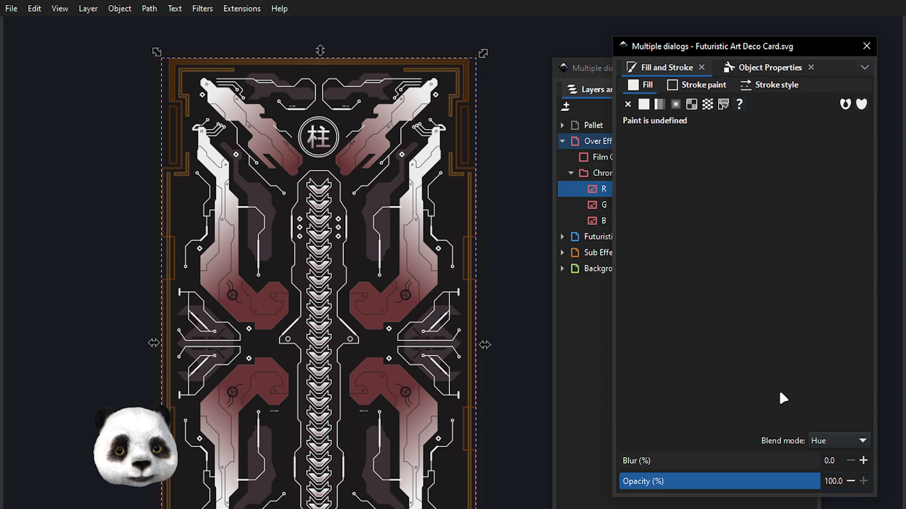
click(594, 196)
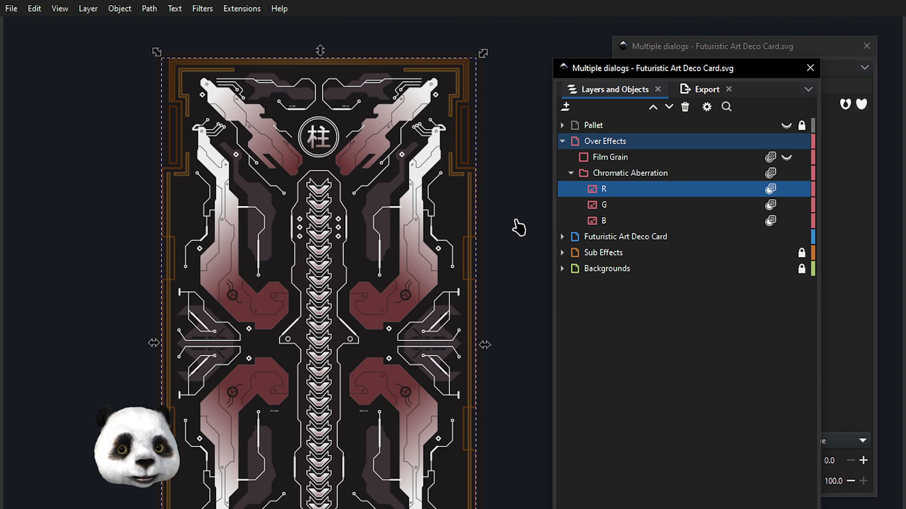
- Open the Filter Editor for the R image and examine its Component Transfer settings for each colour channel
click(156, 8)
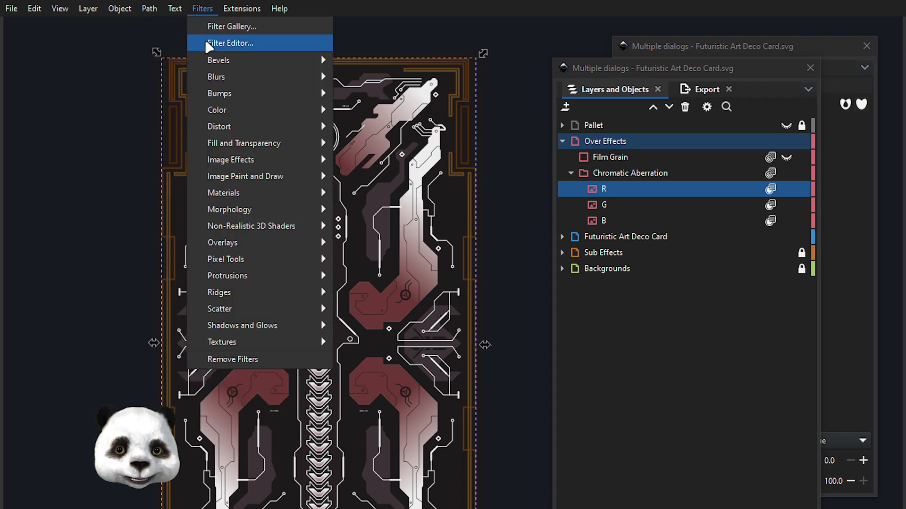
click(210, 41)
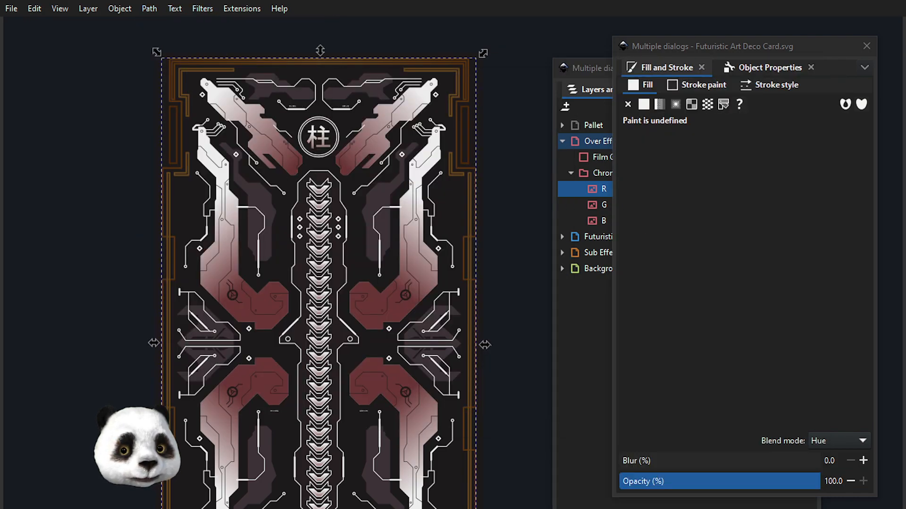
click(598, 71)
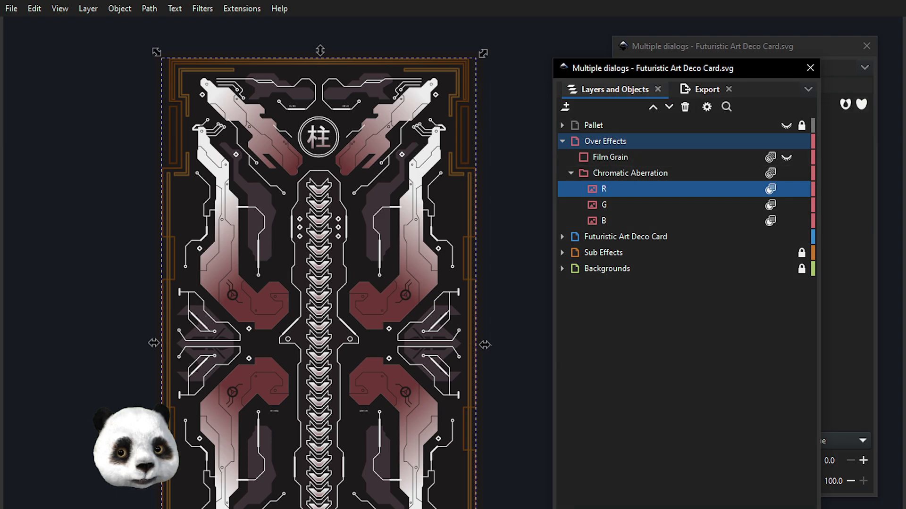
drag(905, 85, 248, 58)
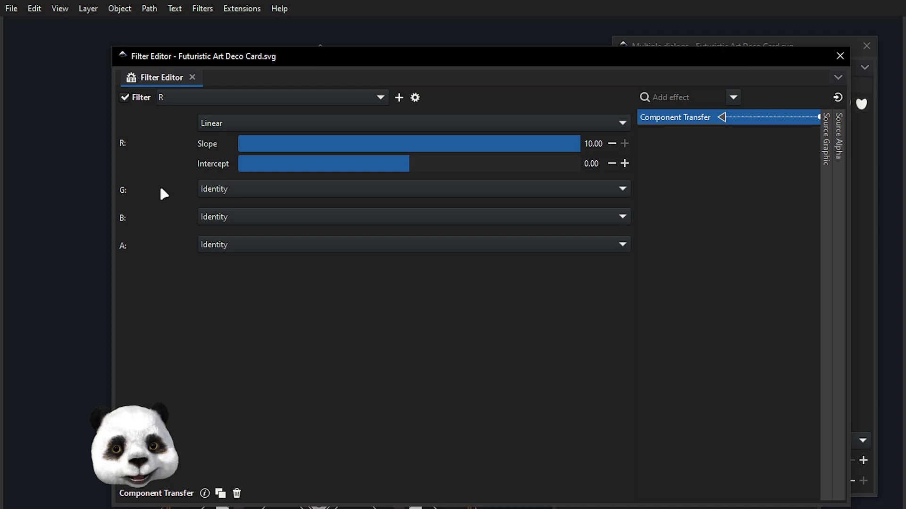
- Move the Filter Editor out of the way, make the Film Grain object visible, and inspect the grain and colour fringes up close
drag(381, 70, 398, 72)
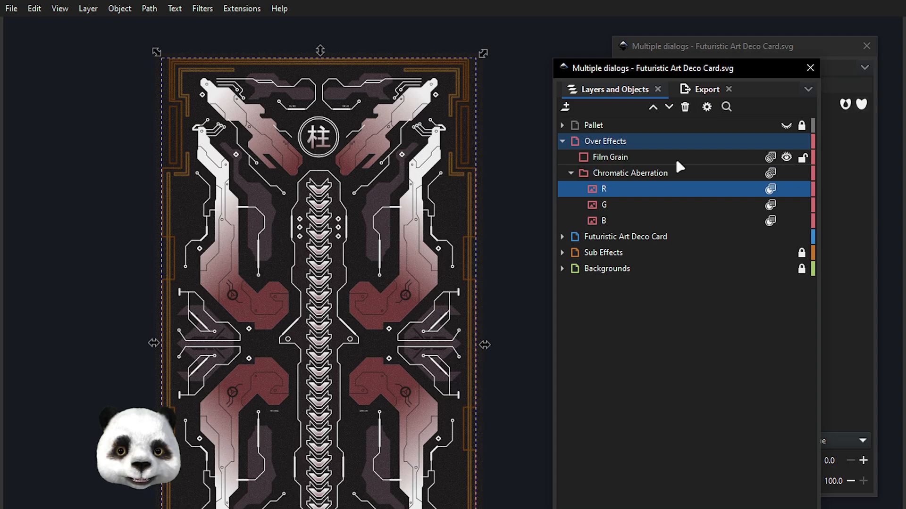
scroll(363, 156, up, 4)
scroll(330, 283, up, 3)
scroll(304, 212, up, 3)
scroll(349, 203, up, 3)
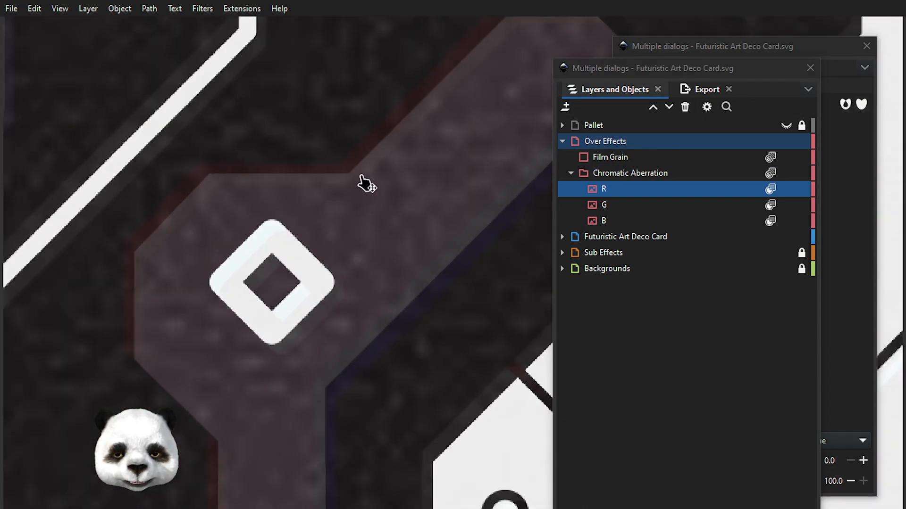
scroll(289, 339, up, 4)
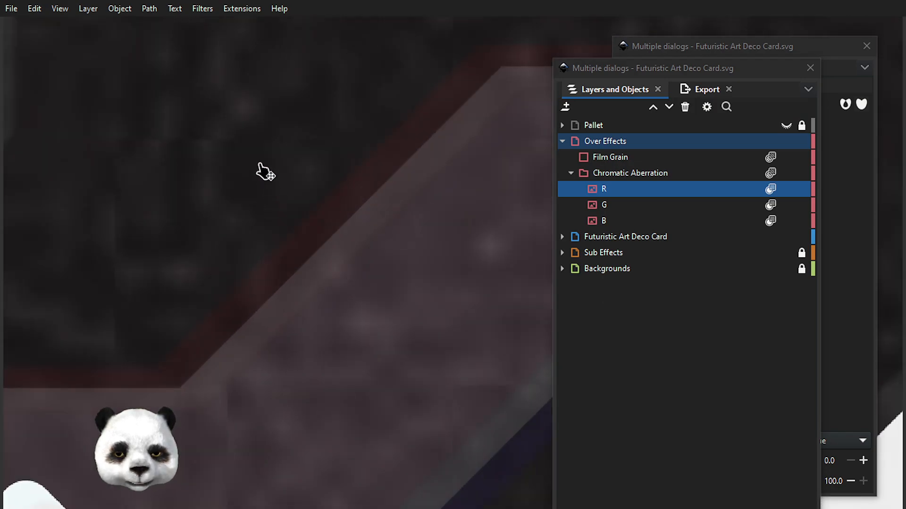
scroll(346, 281, down, 10)
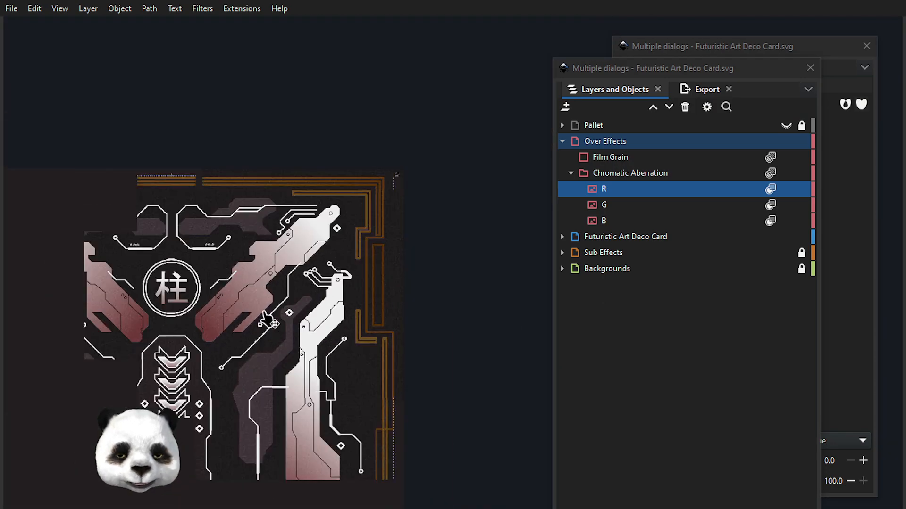
drag(264, 314, 361, 130)
scroll(361, 129, down, 1)
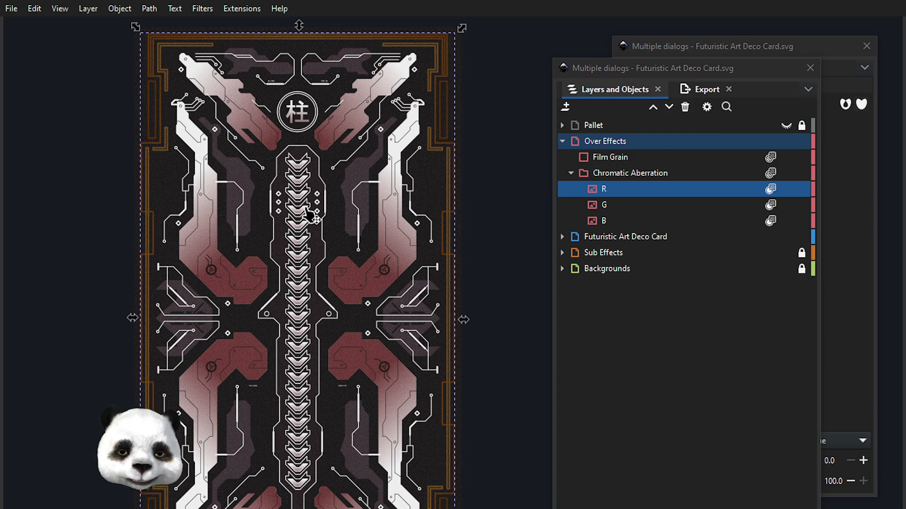
- Review the whole card with the film grain and chromatic aberration combined, at several magnifications
scroll(313, 229, down, 1)
scroll(324, 264, up, 1)
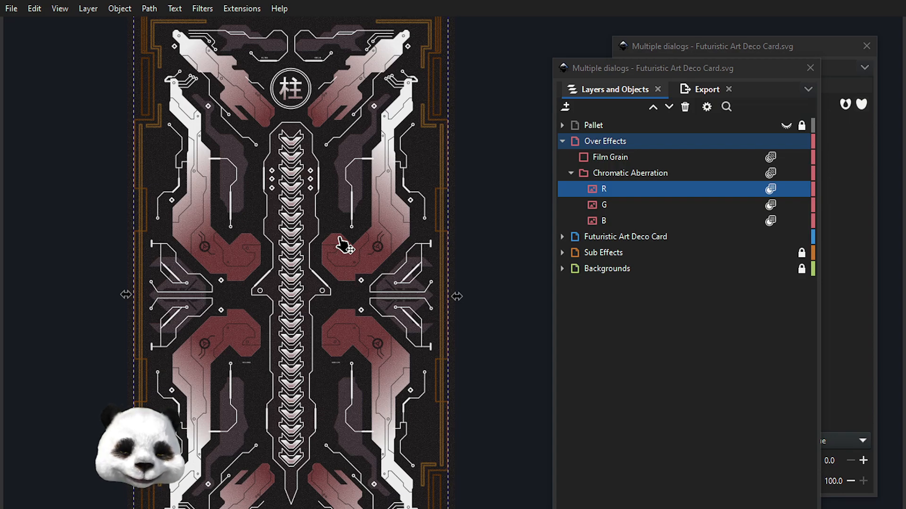
scroll(342, 245, down, 1)
mouse_move(348, 273)
mouse_down()
mouse_move(341, 244)
mouse_move(350, 243)
mouse_move(353, 259)
mouse_up()
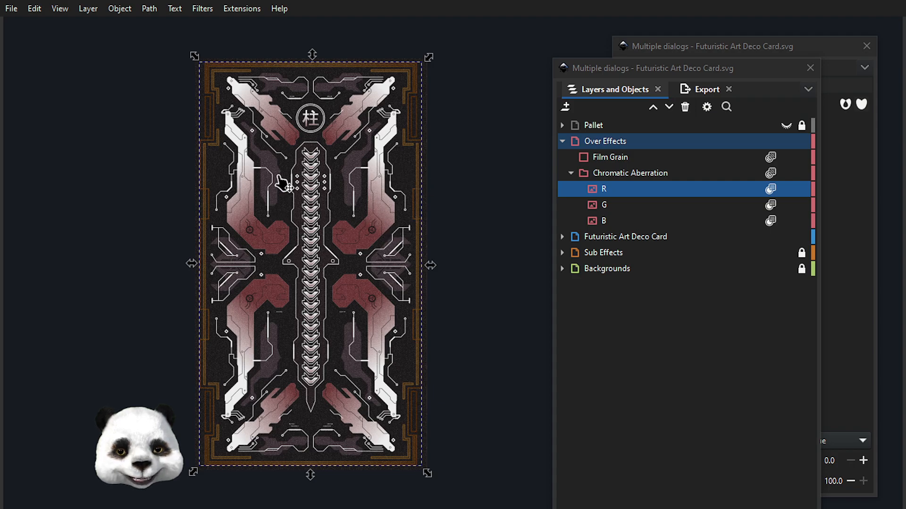
scroll(374, 170, up, 2)
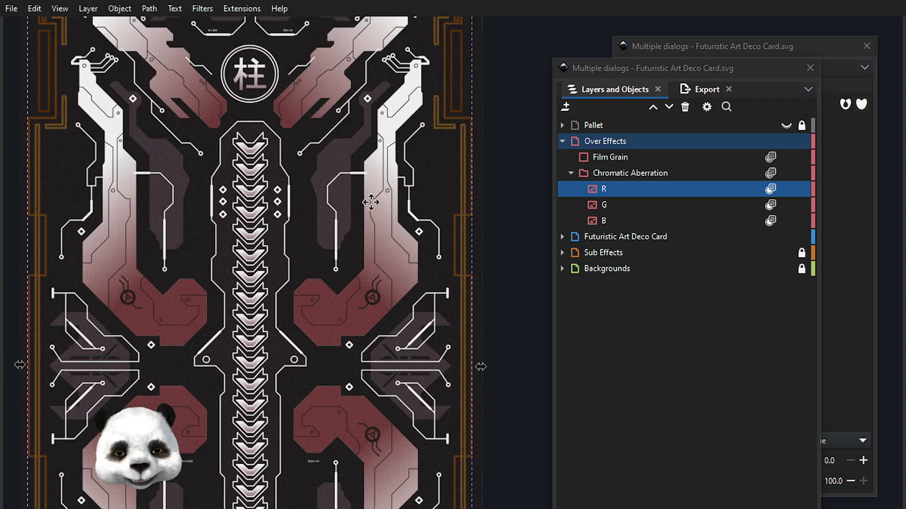
scroll(368, 202, down, 2)
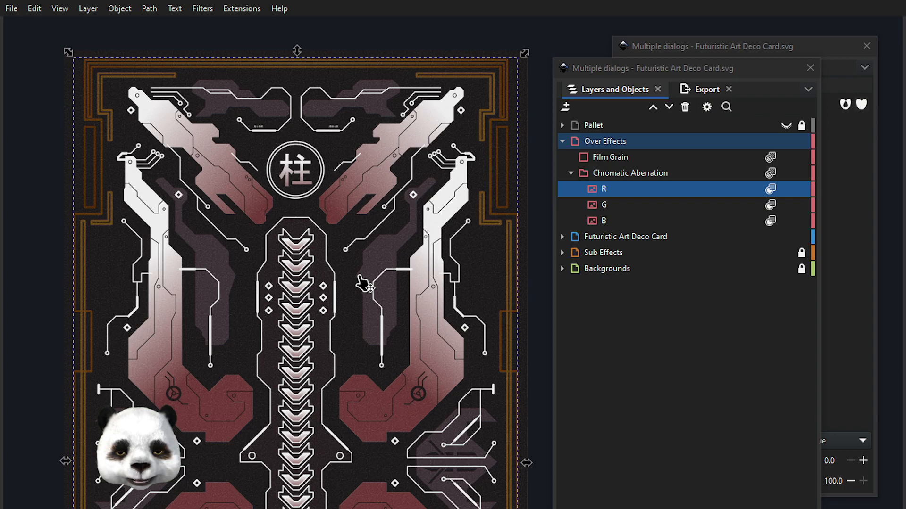